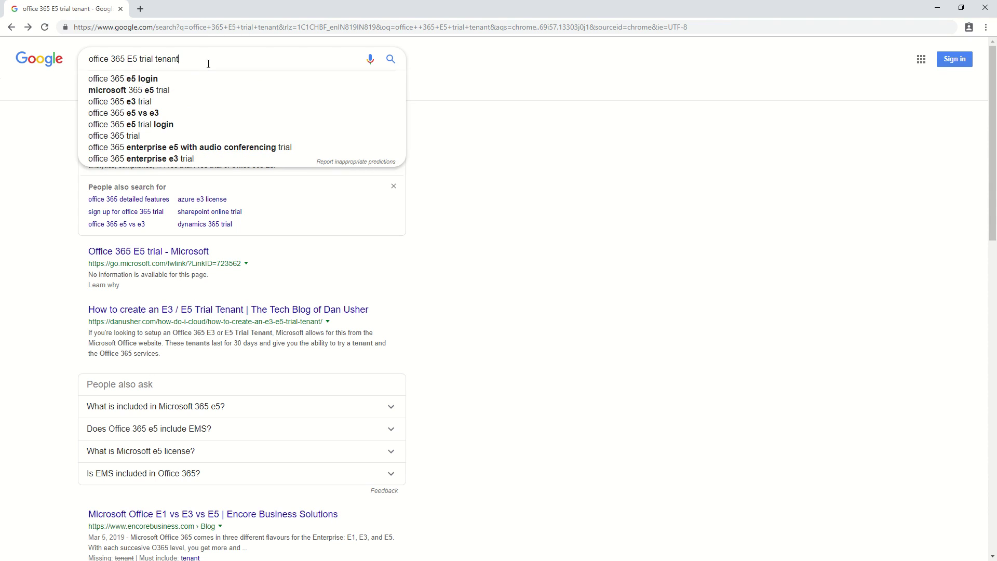
# Dismiss the suggestions for 'office 365 E5 trial tenant' and open the Office 365 E5 product page
pyautogui.moveTo(213, 61); pyautogui.dragTo(74, 91)
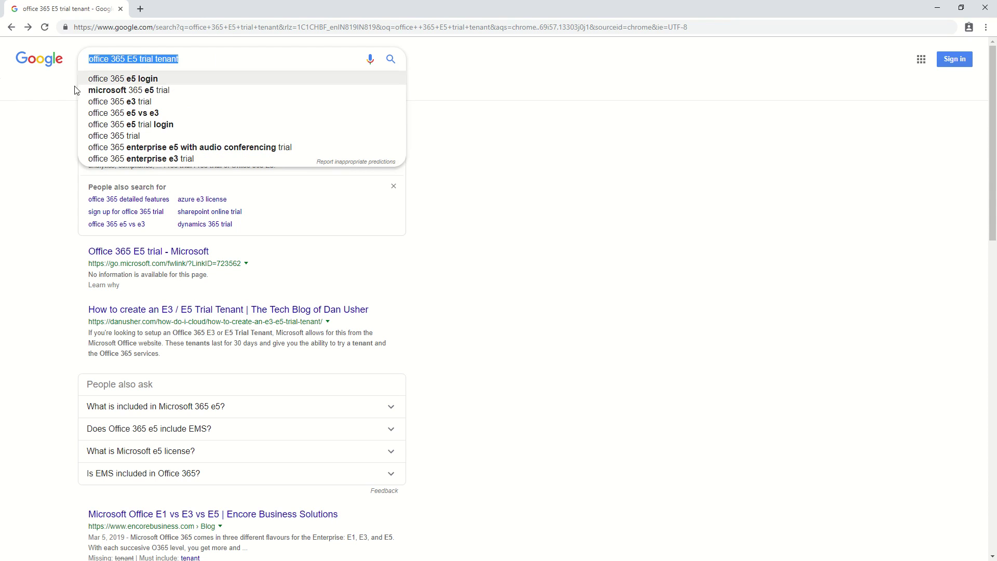
pyautogui.click(45, 140)
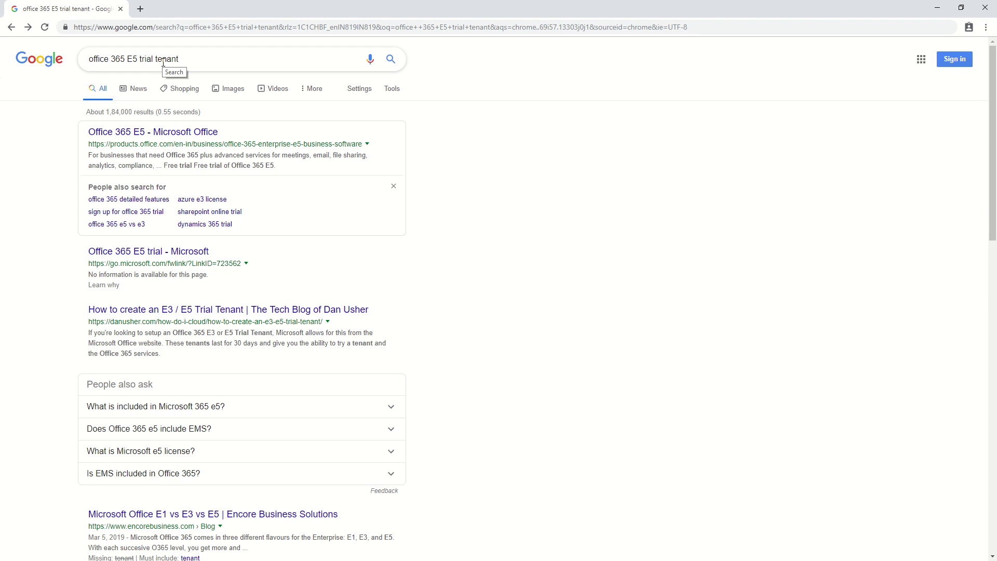
pyautogui.click(164, 134)
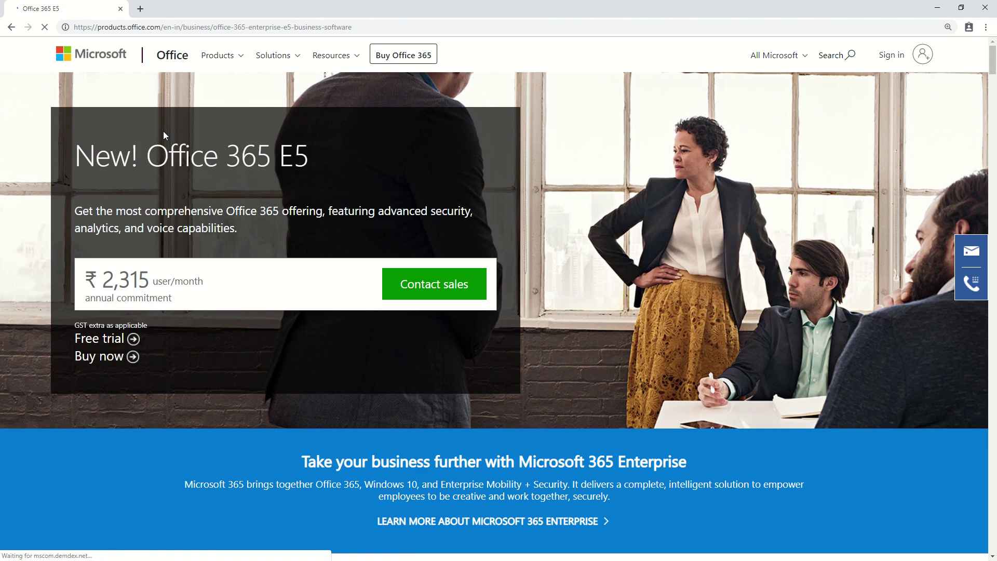
# Start the Office 365 E5 free trial signup from the product page
pyautogui.click(100, 340)
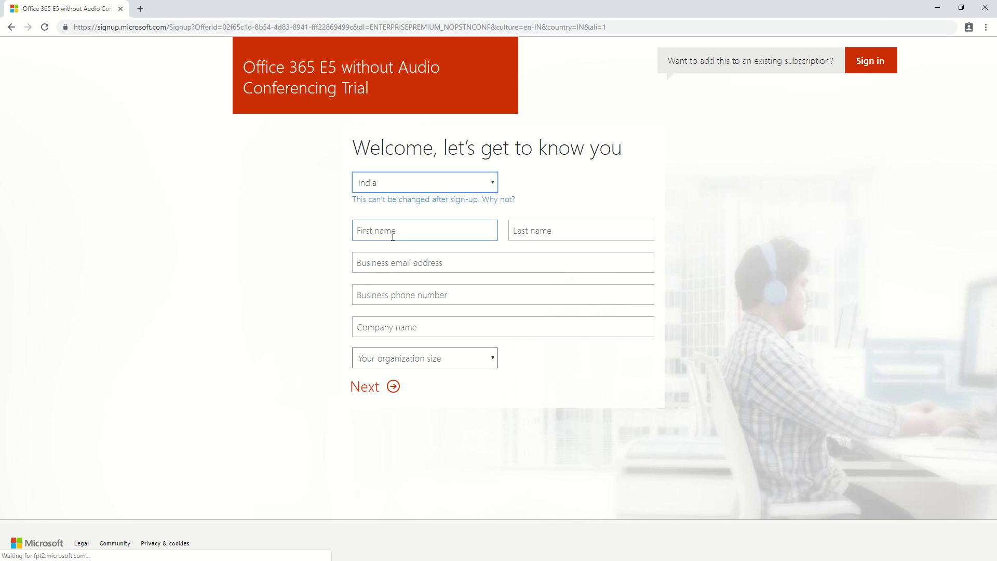
# Enter the contact's first and last name, business e-mail and business phone number
pyautogui.click(363, 230)
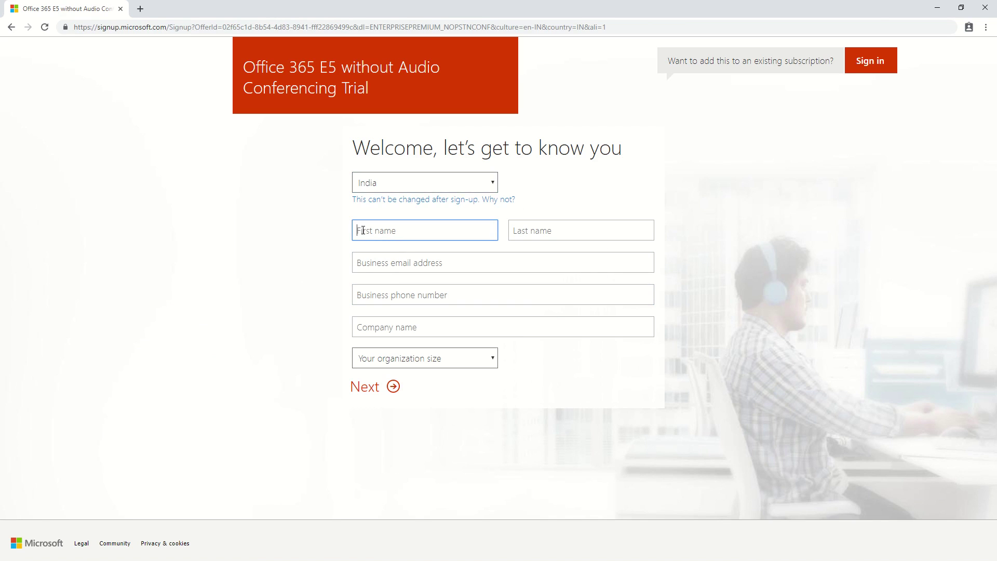
pyautogui.write('Global')
pyautogui.press('Tab')
pyautogui.write('Admin')
pyautogui.press('Tab')
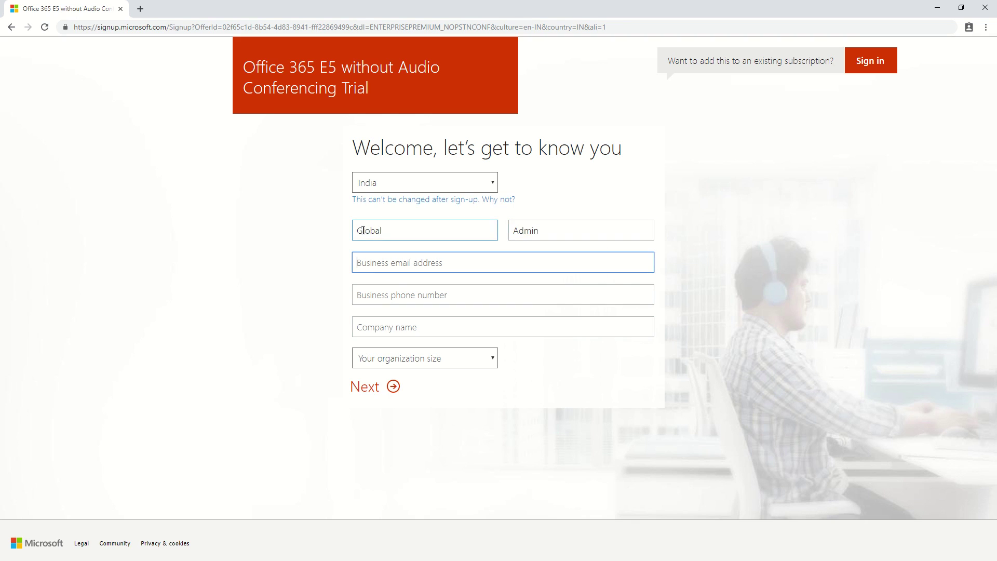
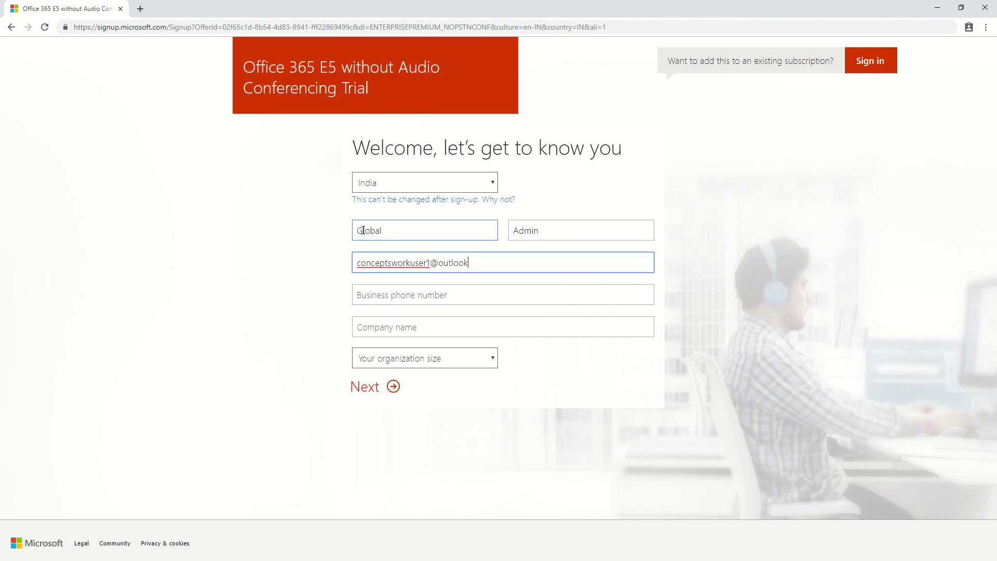
pyautogui.click(411, 299)
pyautogui.write('99999')
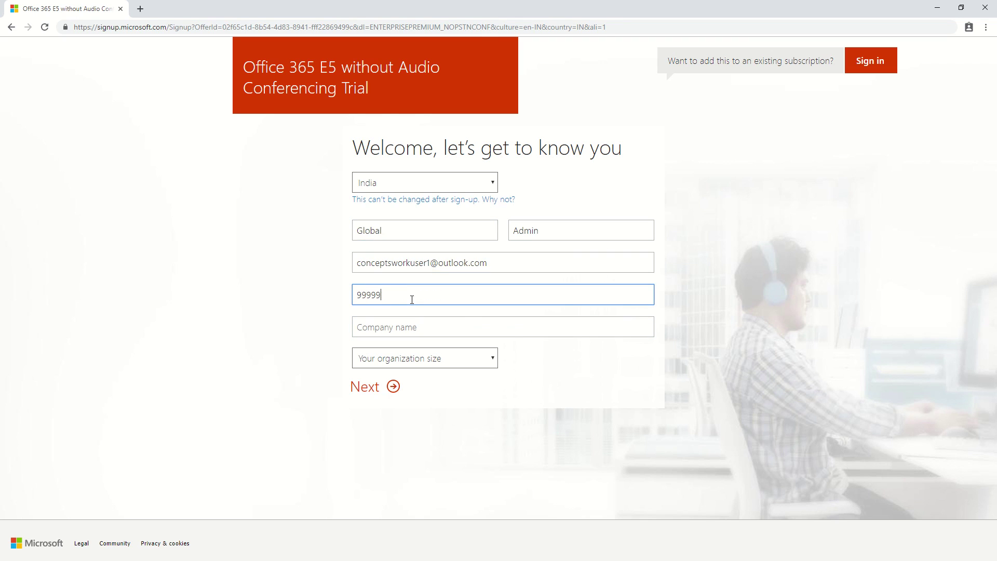
pyautogui.write('9999999')
# Enter company name TEST, choose organization size 25-49 people, and submit the details
pyautogui.click(362, 332)
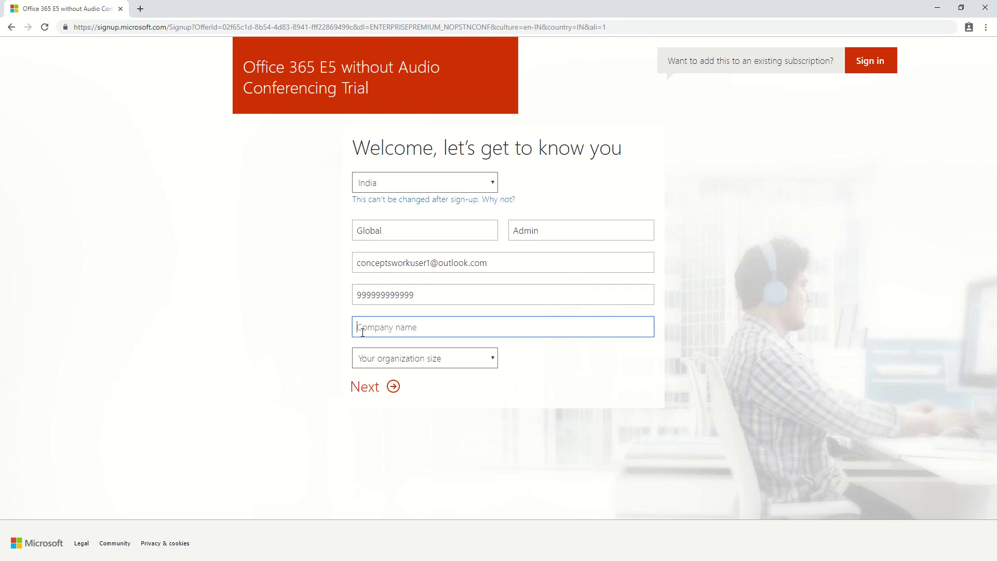
pyautogui.write('TEST')
pyautogui.click(373, 362)
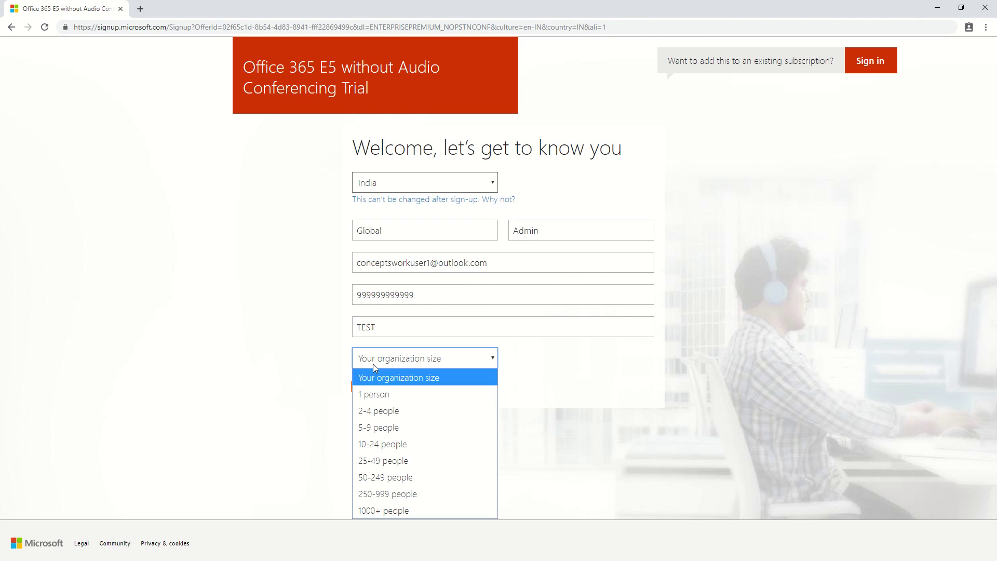
pyautogui.click(392, 460)
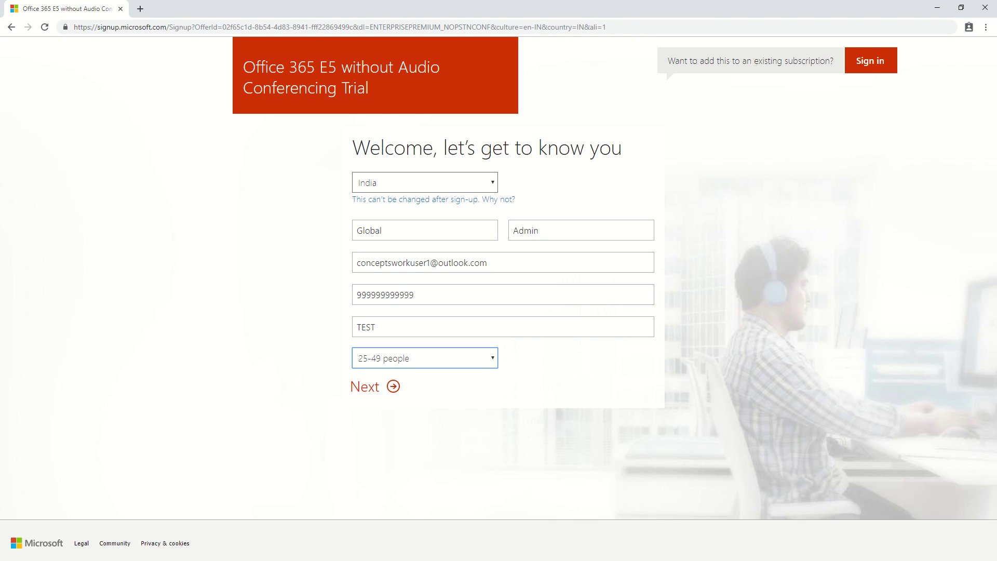
pyautogui.press('Return')
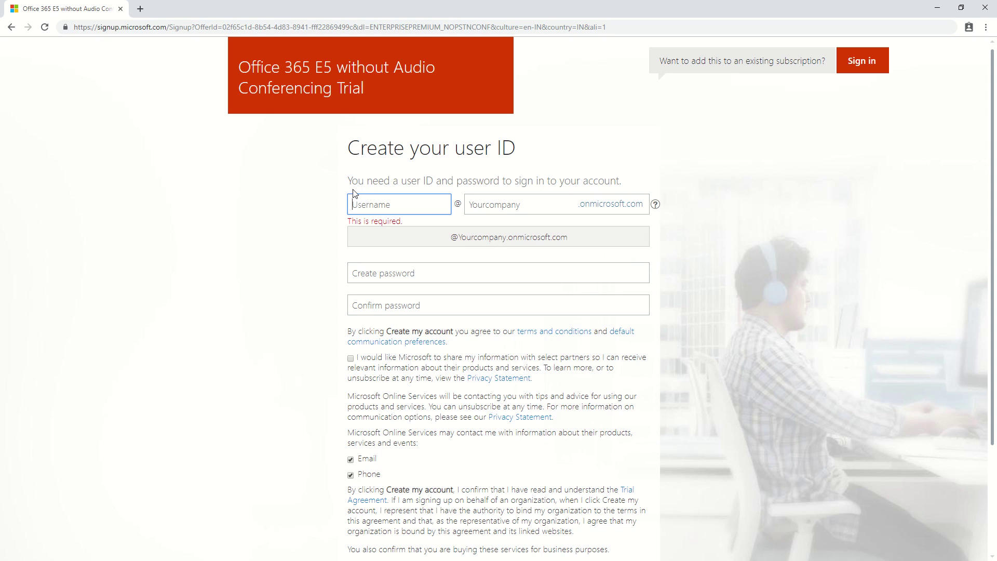
# Enter username 'global' and company domain prefix 'aademstrial' for the onmicrosoft.com user ID
pyautogui.click(478, 205)
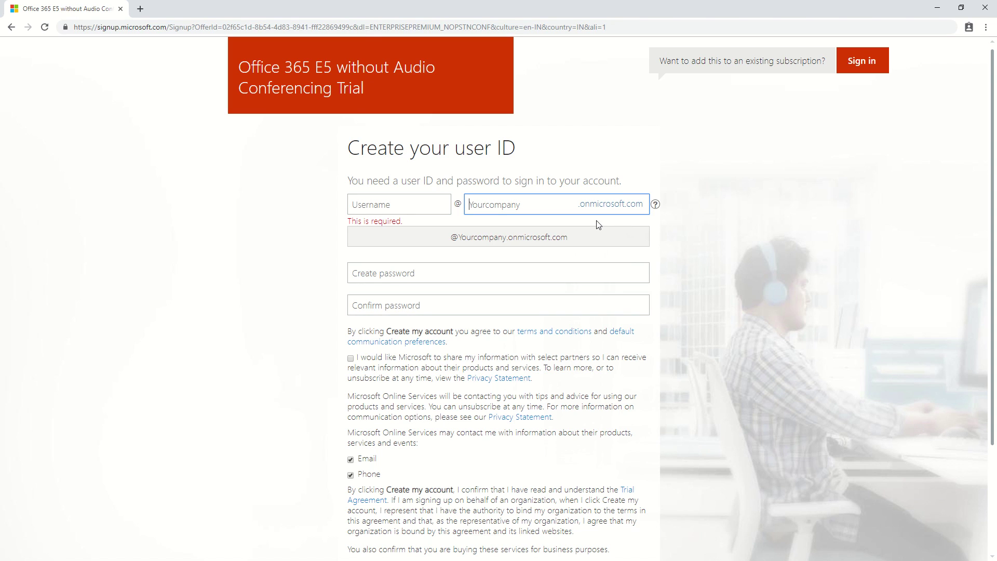
pyautogui.click(403, 199)
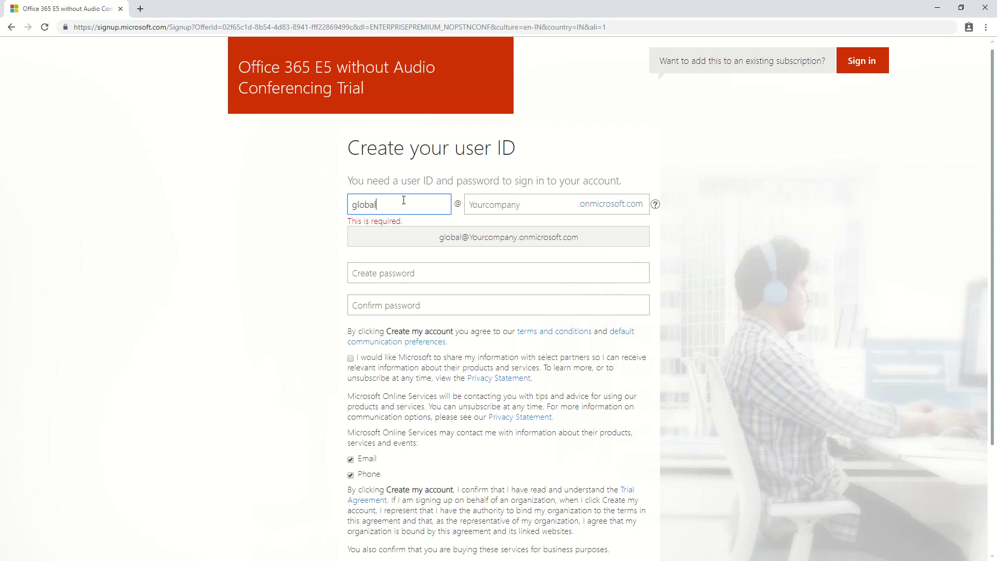
pyautogui.press('Tab')
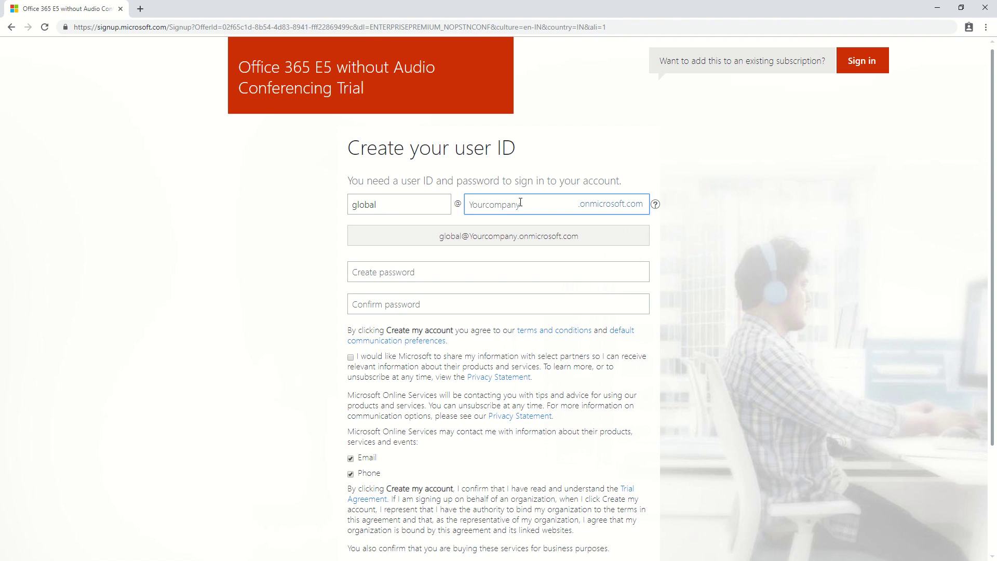
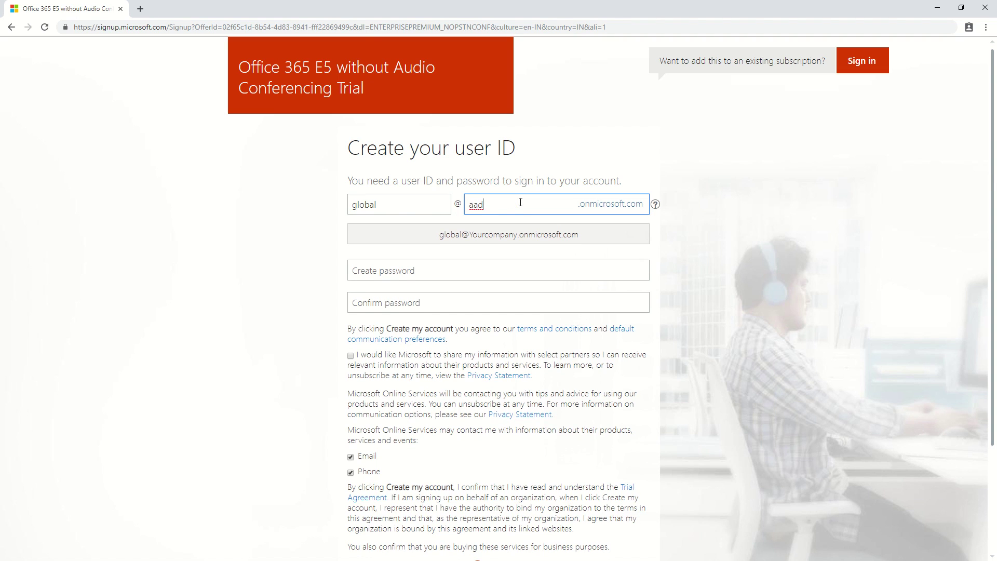
# Check the domain's availability, then enter the account password and confirm it
pyautogui.click(724, 264)
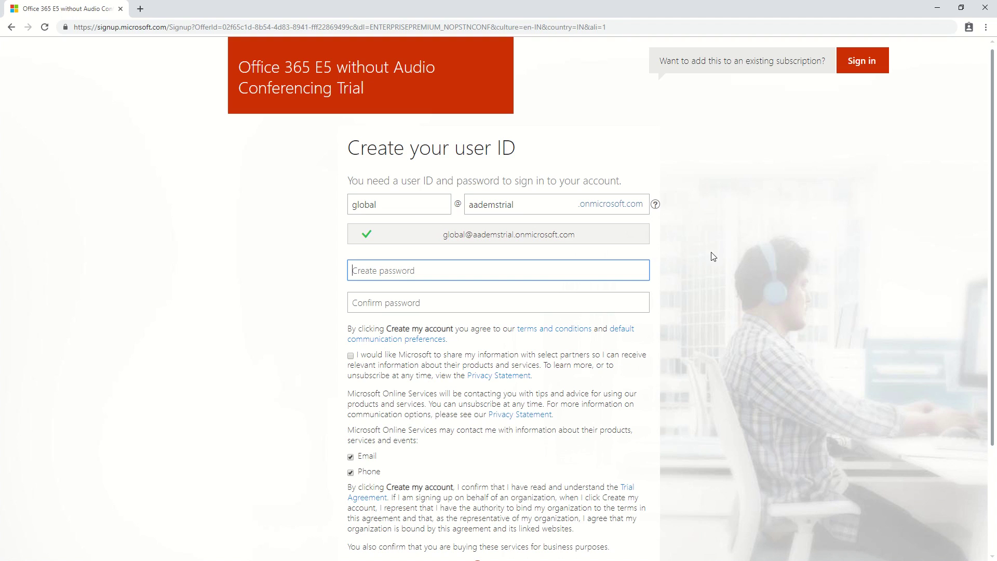
pyautogui.press('Tab')
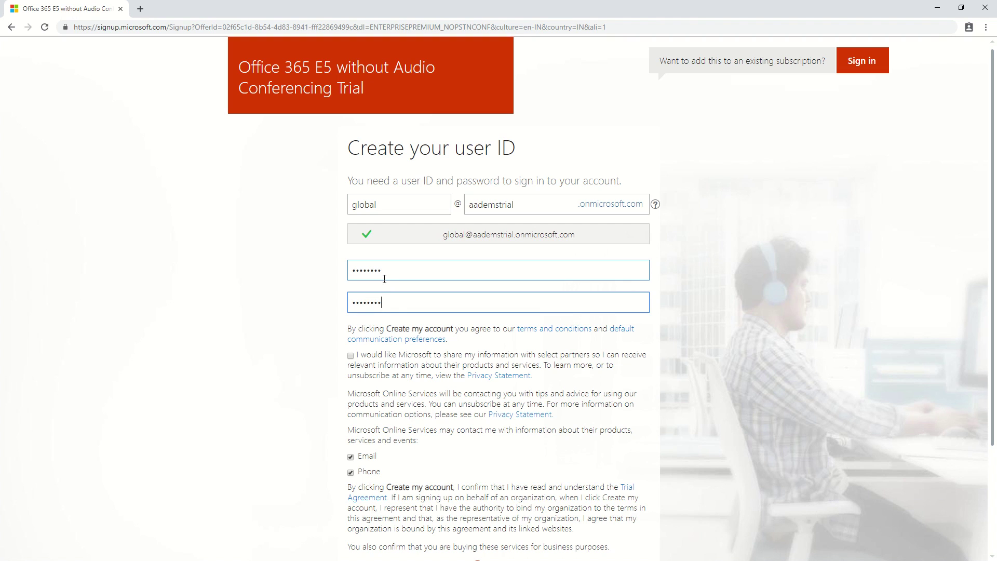
pyautogui.click(213, 283)
pyautogui.scroll(-1, 214, 283)
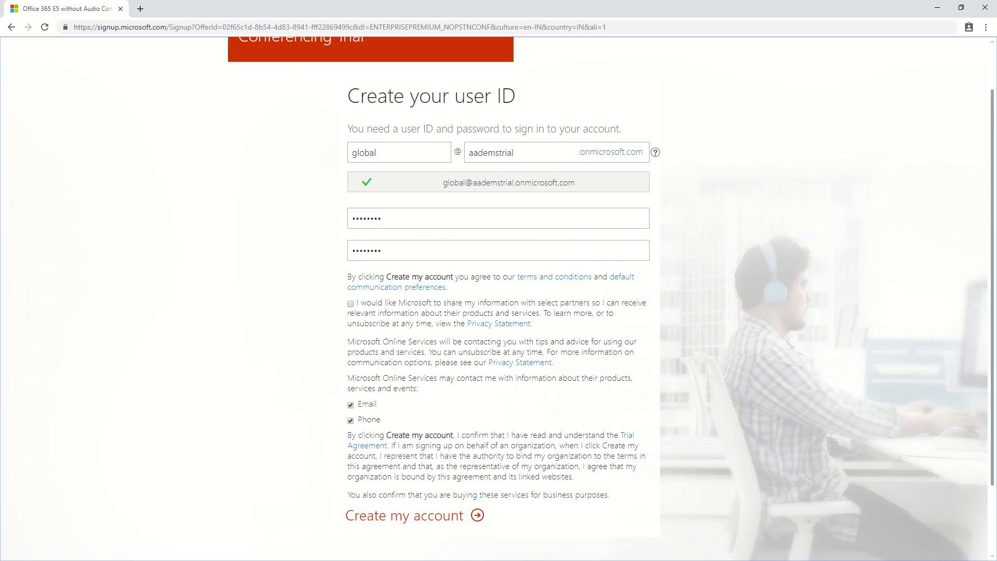
# Create the account and enter the phone number for text verification
pyautogui.press('Return')
pyautogui.click(435, 207)
pyautogui.write('9999999999')
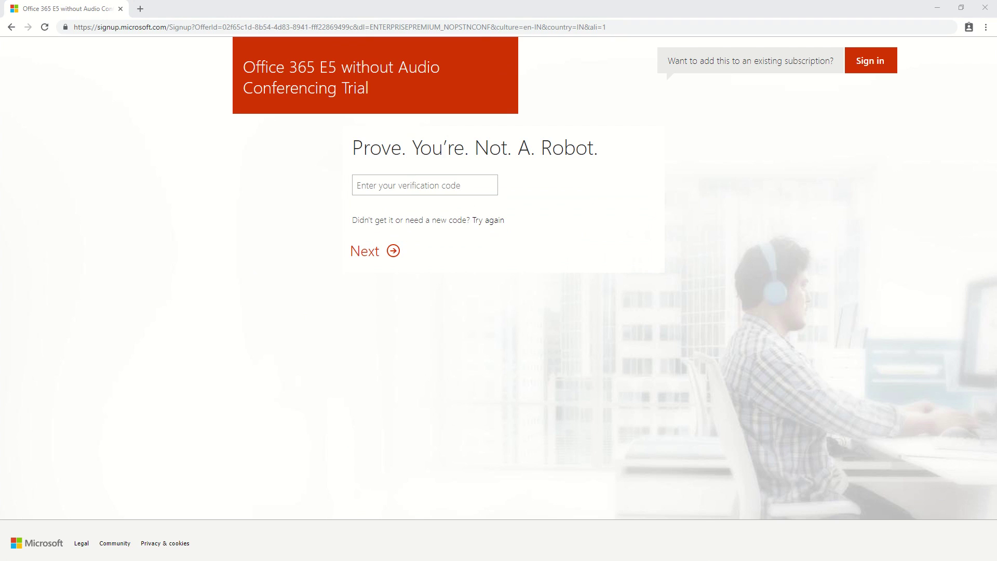
# Enter and submit the texted verification code, then start setup of the new tenant
pyautogui.click(404, 187)
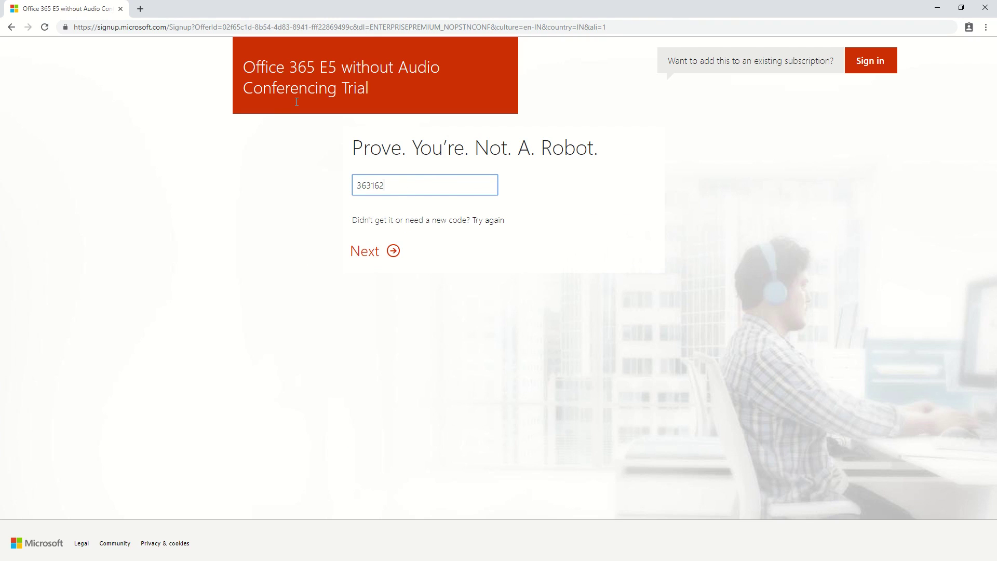
pyautogui.click(362, 254)
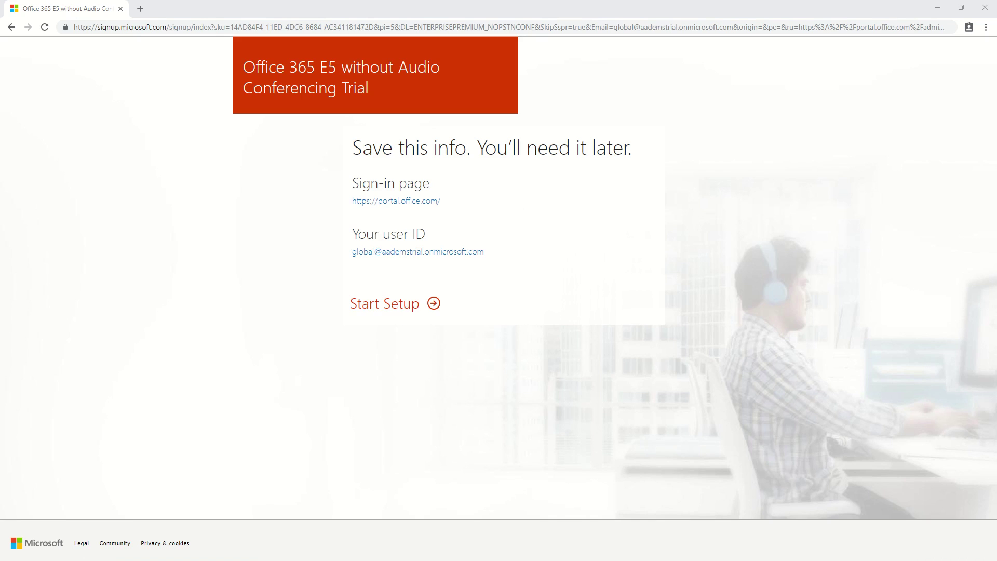
pyautogui.click(400, 312)
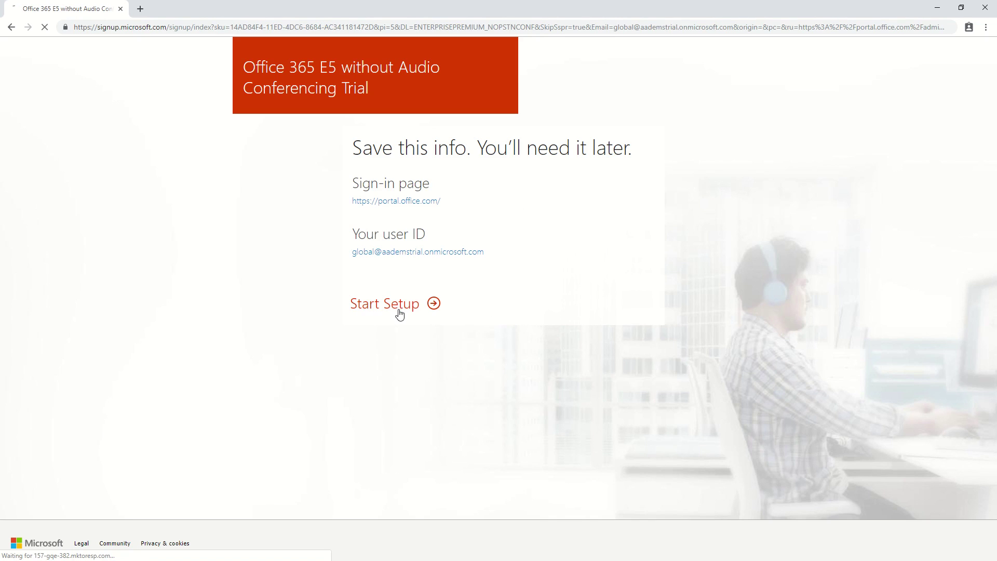
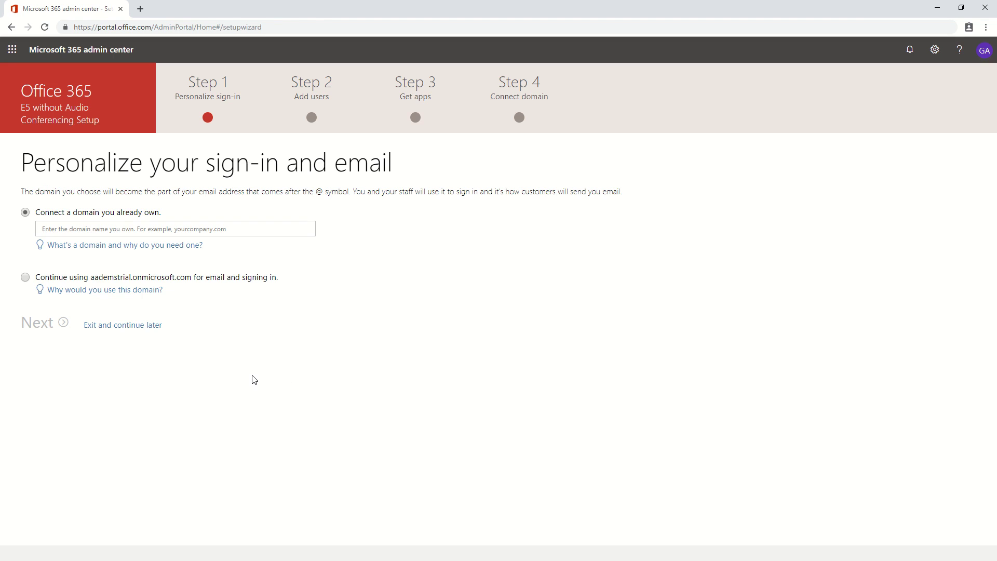
# Exit the setup wizard, dismiss the welcome prompt, and go to Billing > Licenses
pyautogui.click(120, 327)
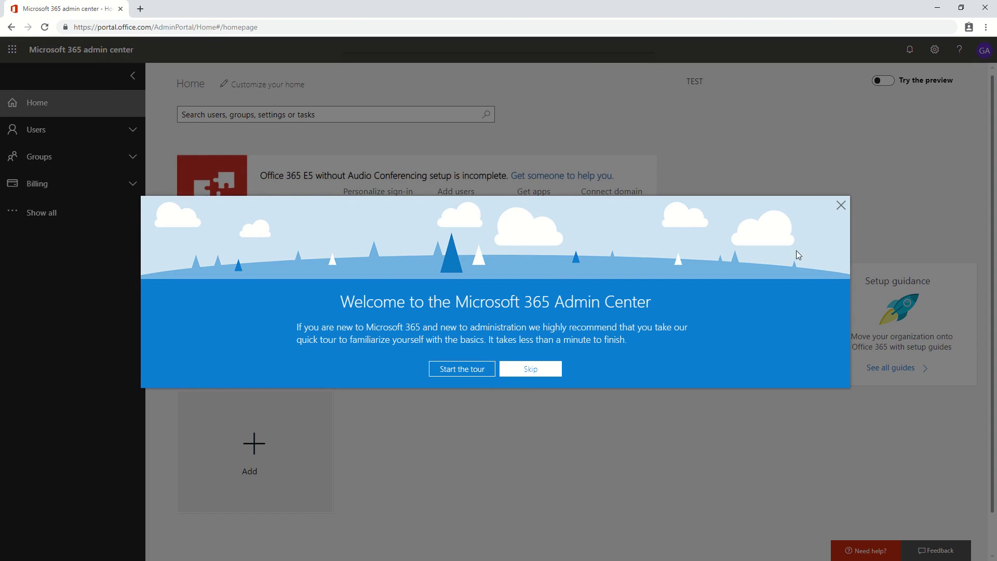
pyautogui.click(840, 207)
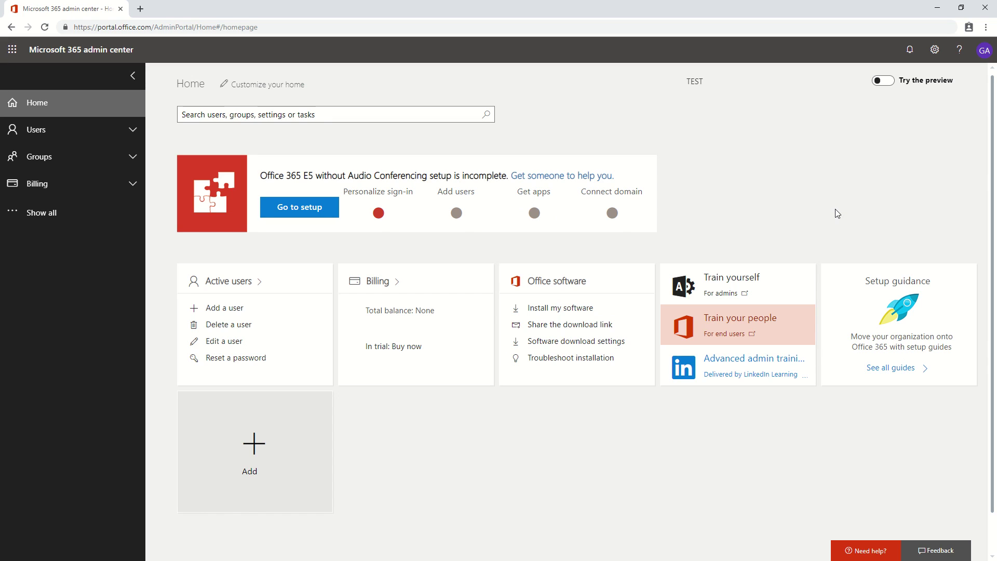
pyautogui.click(60, 214)
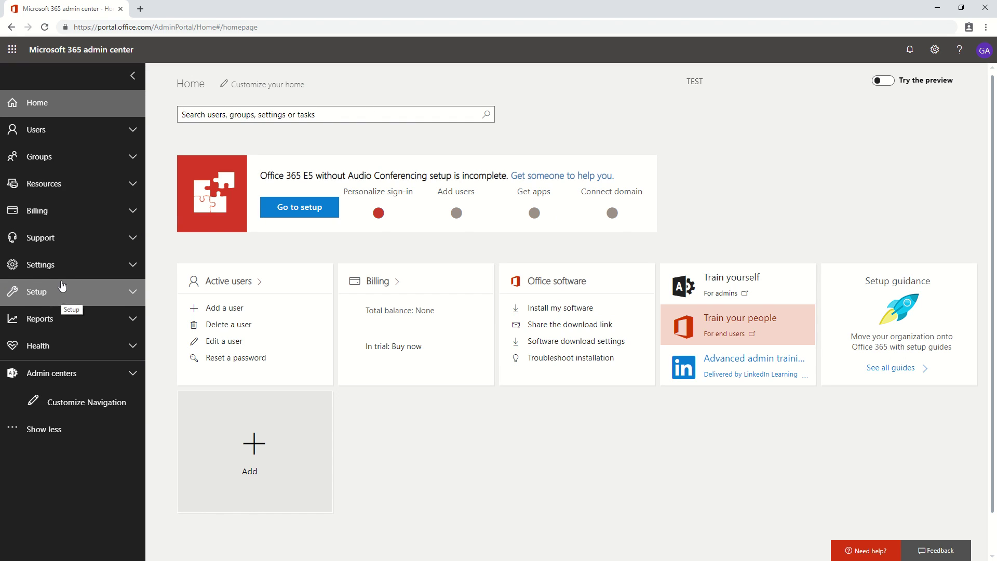
pyautogui.click(63, 211)
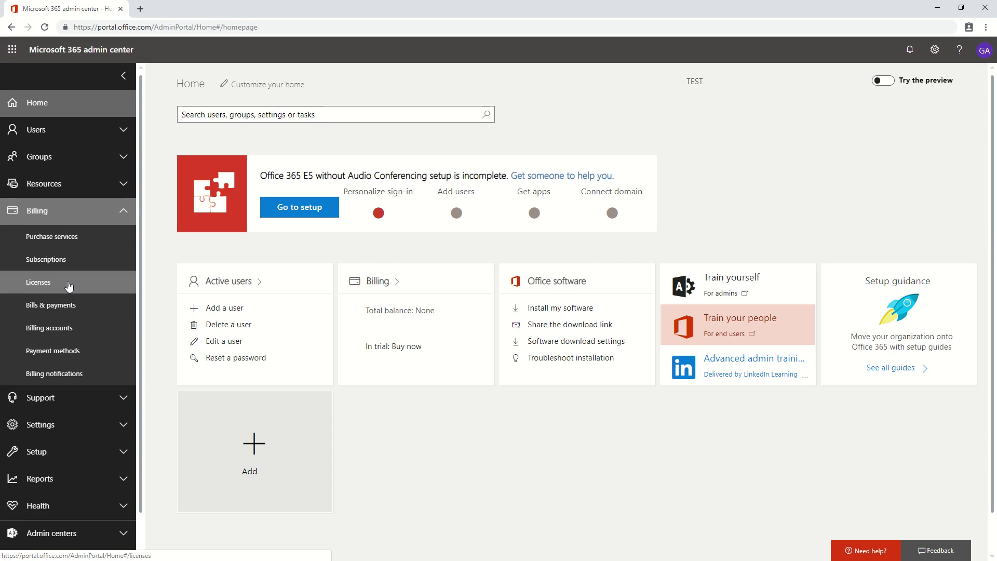
pyautogui.click(67, 282)
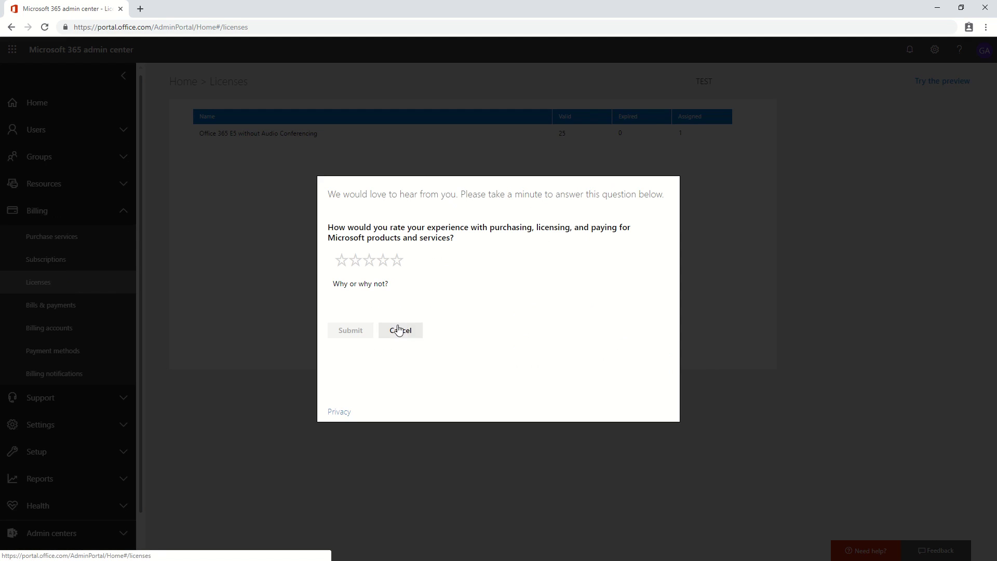
# Dismiss the survey and highlight the Office 365 E5 license name, 25 valid and 1 assigned
pyautogui.click(400, 330)
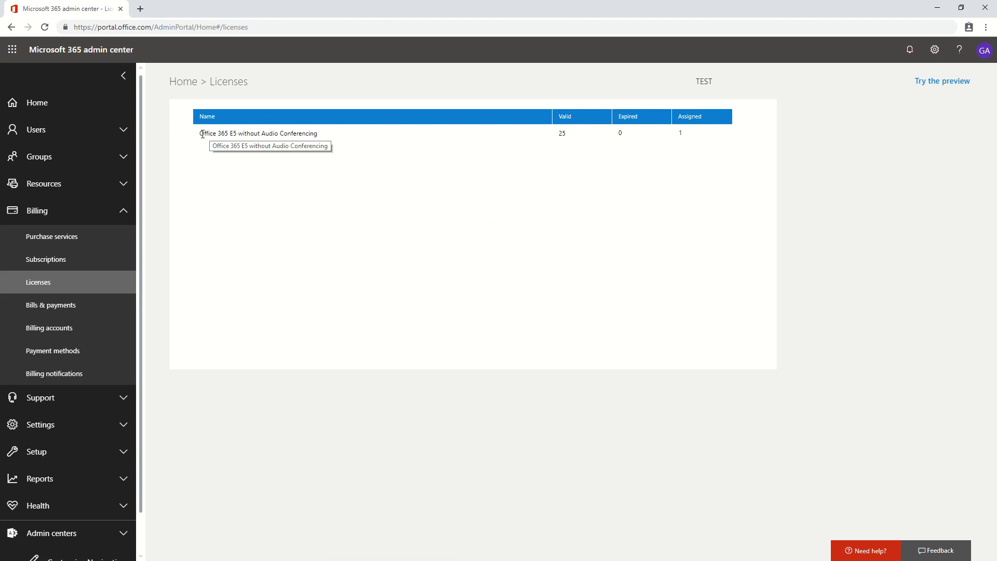
pyautogui.moveTo(199, 134); pyautogui.dragTo(324, 137)
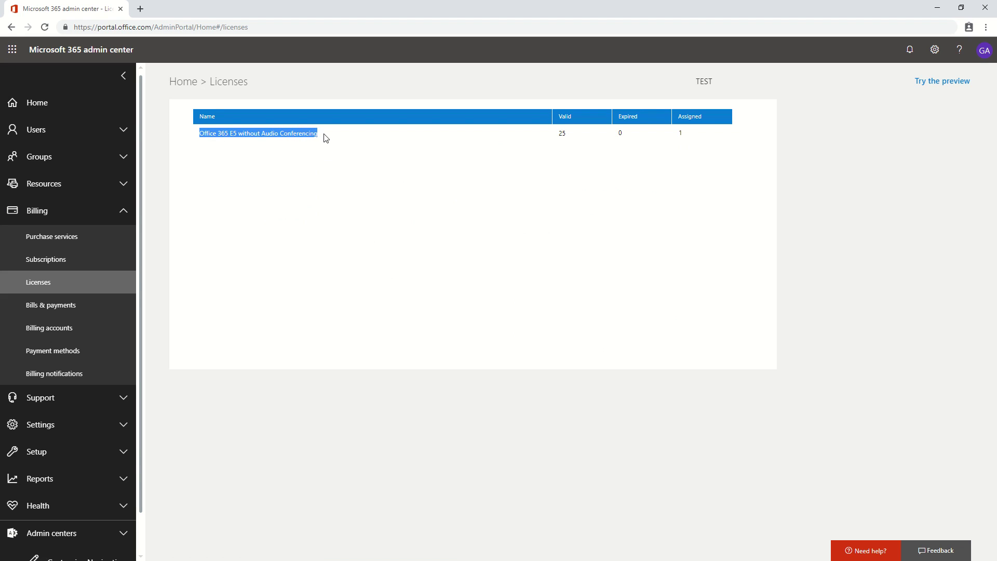
pyautogui.click(333, 203)
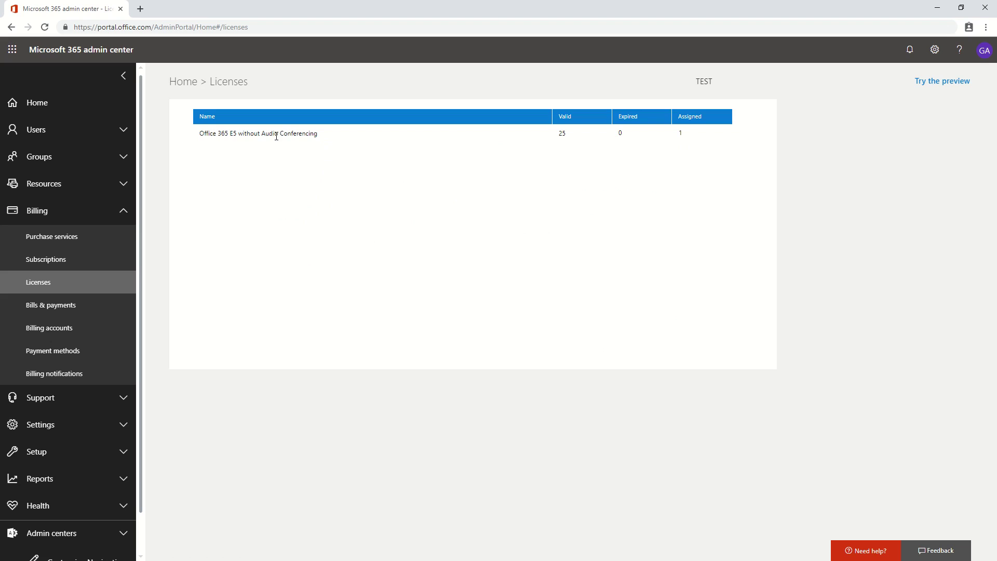
pyautogui.moveTo(232, 133); pyautogui.dragTo(199, 134)
pyautogui.click(372, 140)
pyautogui.moveTo(317, 133); pyautogui.dragTo(239, 134)
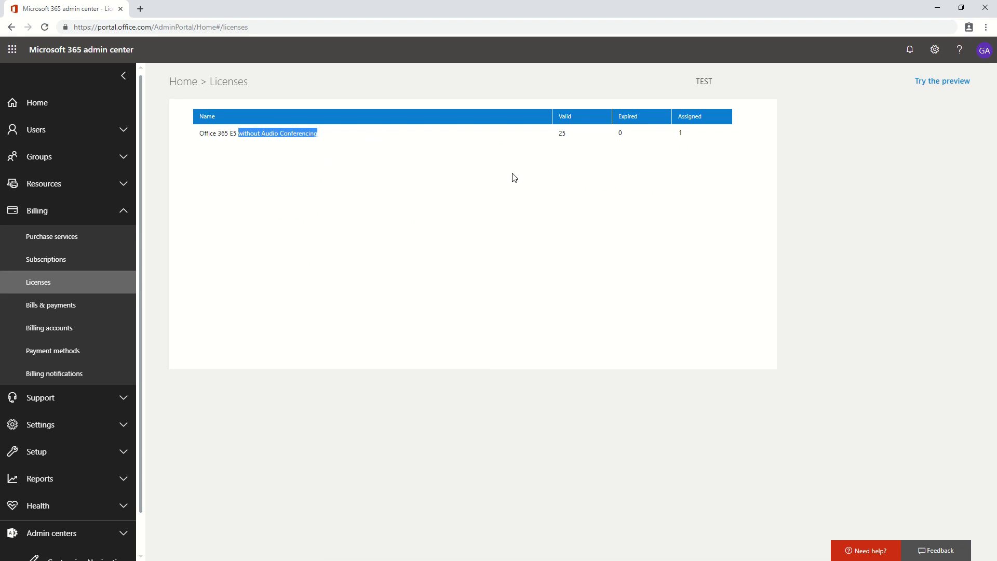
pyautogui.click(550, 170)
pyautogui.moveTo(571, 133); pyautogui.dragTo(545, 134)
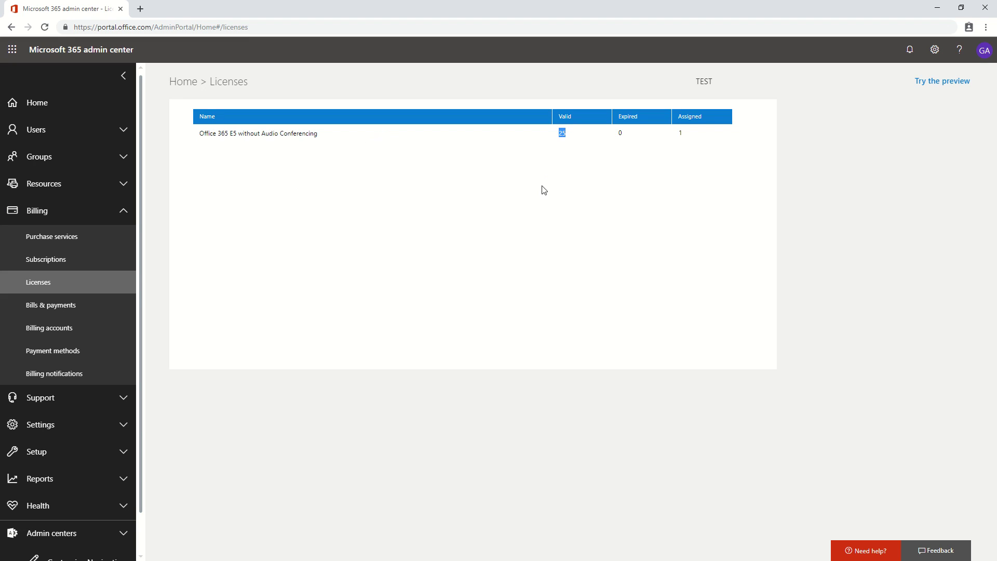
pyautogui.moveTo(702, 134); pyautogui.dragTo(675, 134)
# Check the Global Admin user's details under Users > Active users, then open a new browser tab
pyautogui.click(62, 130)
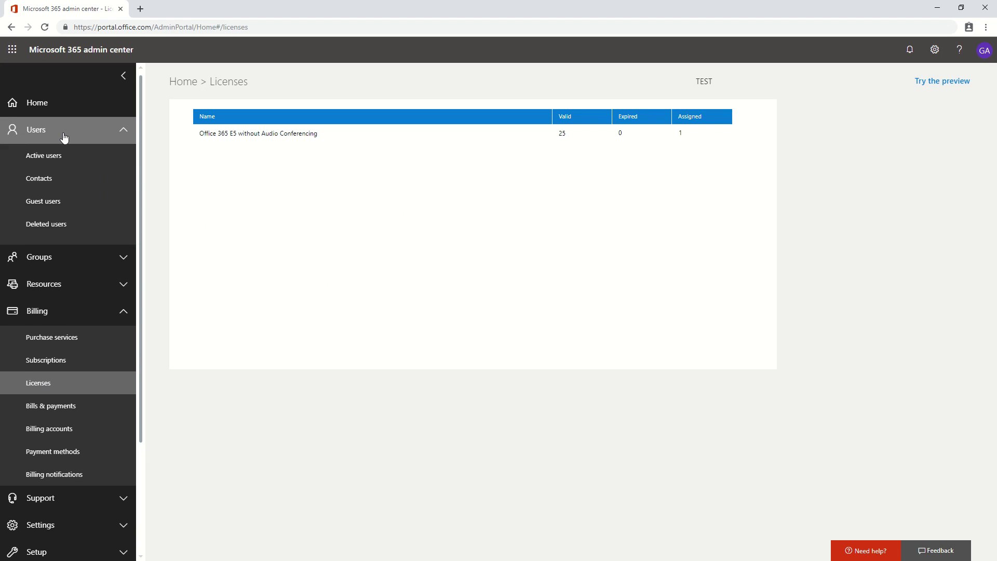
pyautogui.click(54, 156)
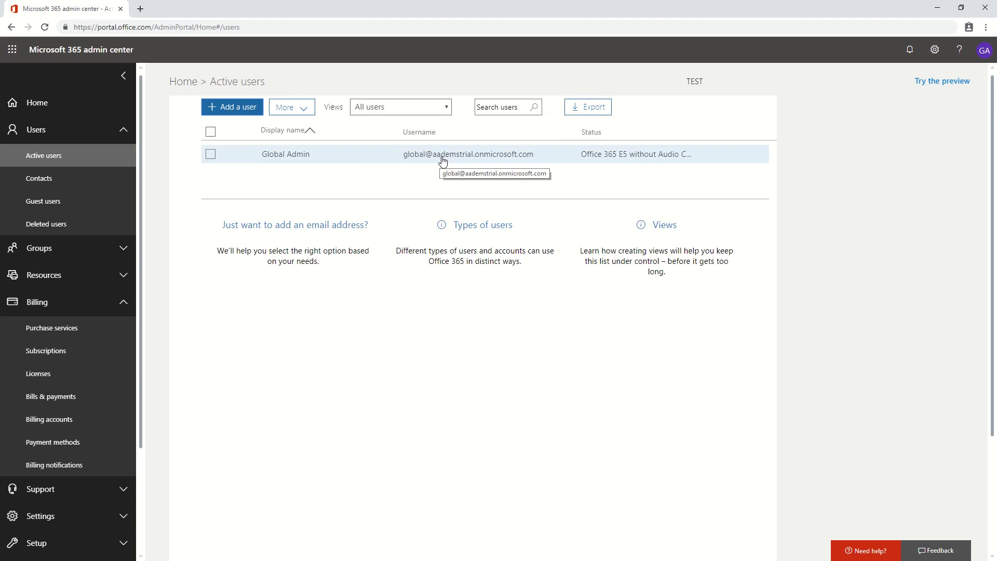
pyautogui.click(211, 155)
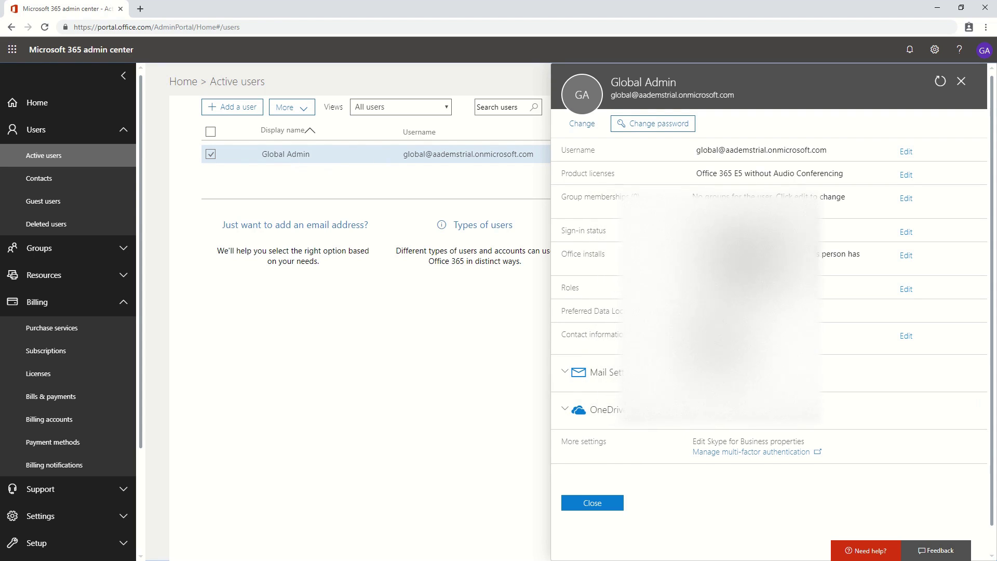
pyautogui.click(397, 425)
pyautogui.click(140, 9)
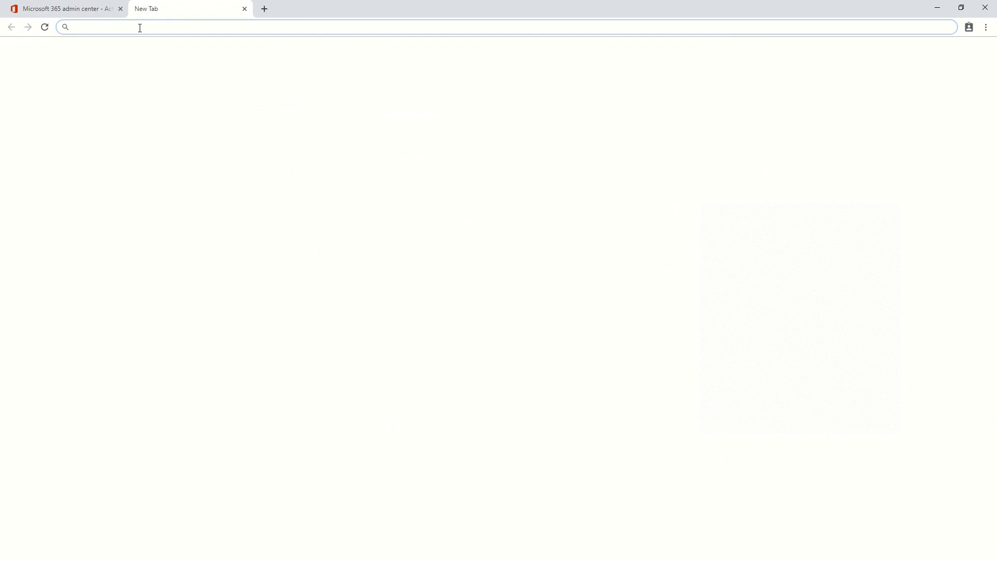
# Navigate the new tab to portal.azure.com
pyautogui.write('port')
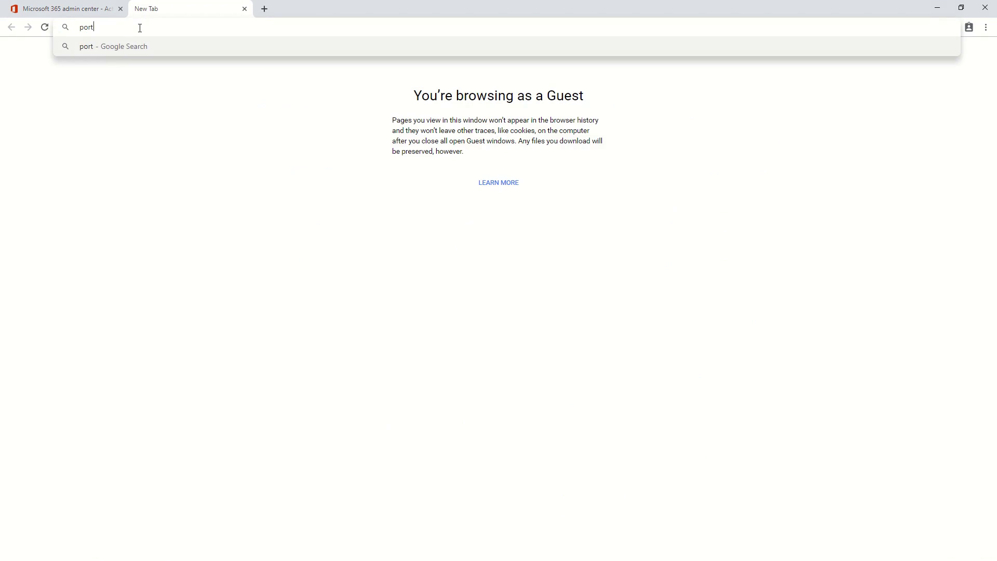
pyautogui.write('al.azure.com')
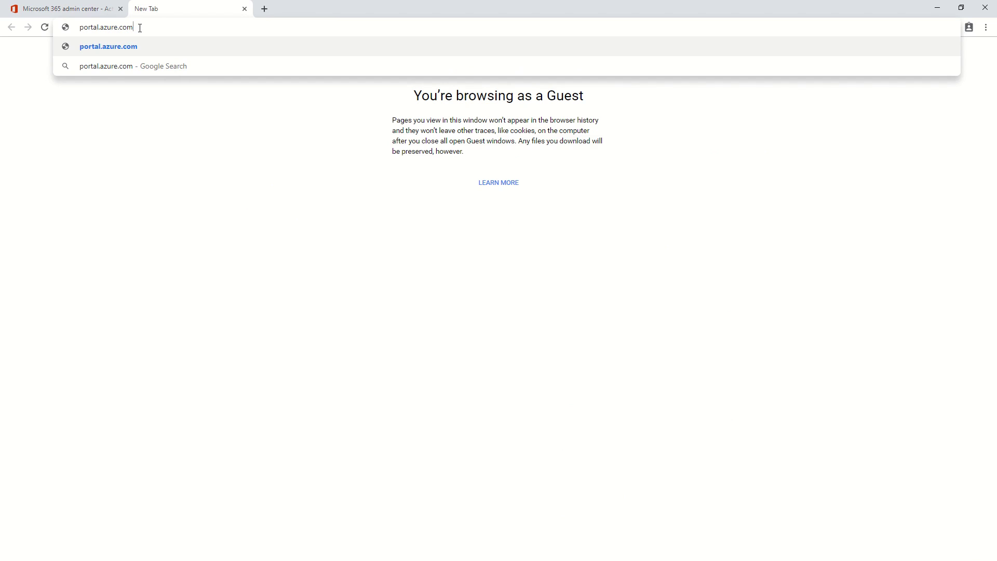
pyautogui.press('Return')
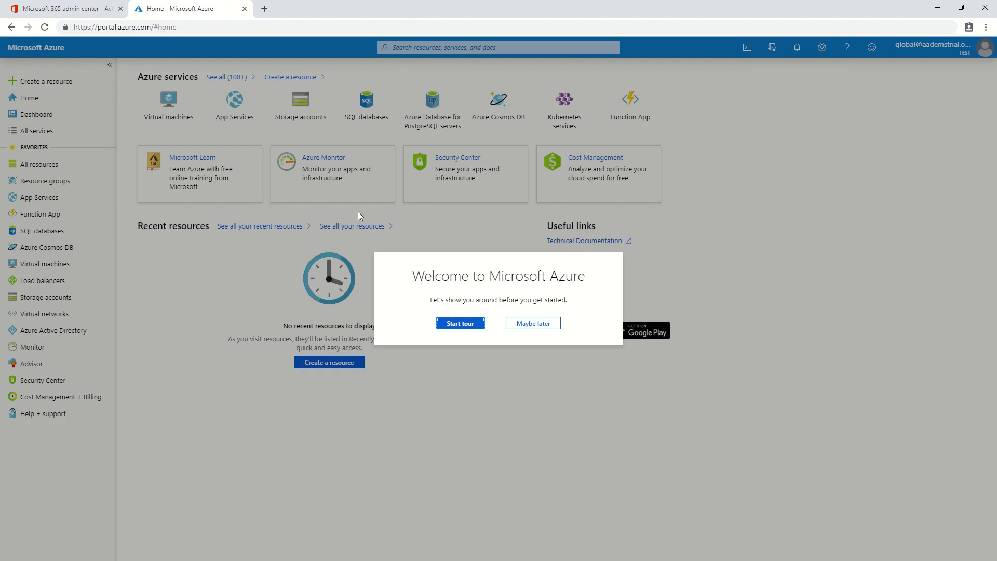
# Skip the Azure tour, open Azure Active Directory, and briefly revisit the admin center tab
pyautogui.click(523, 324)
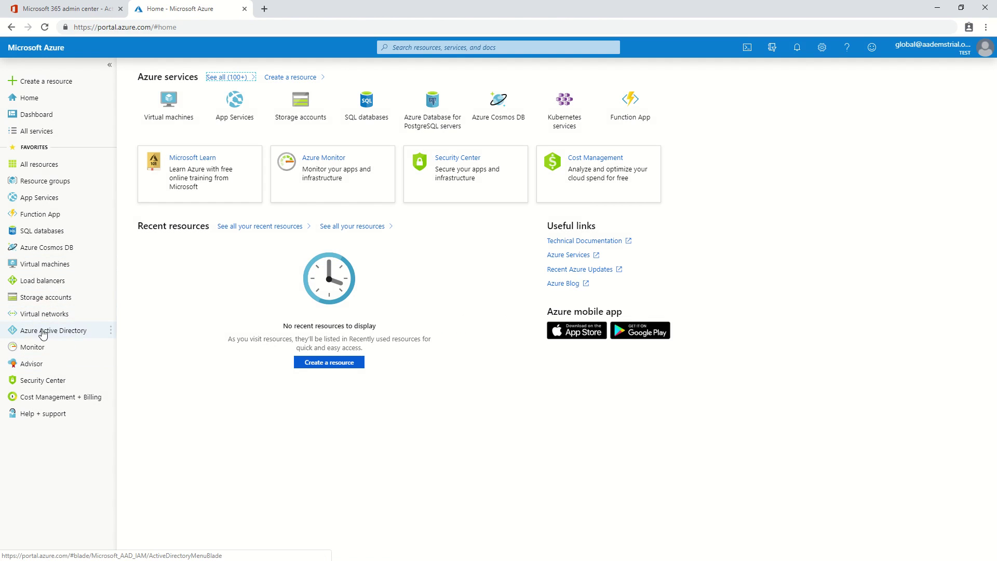
pyautogui.click(71, 331)
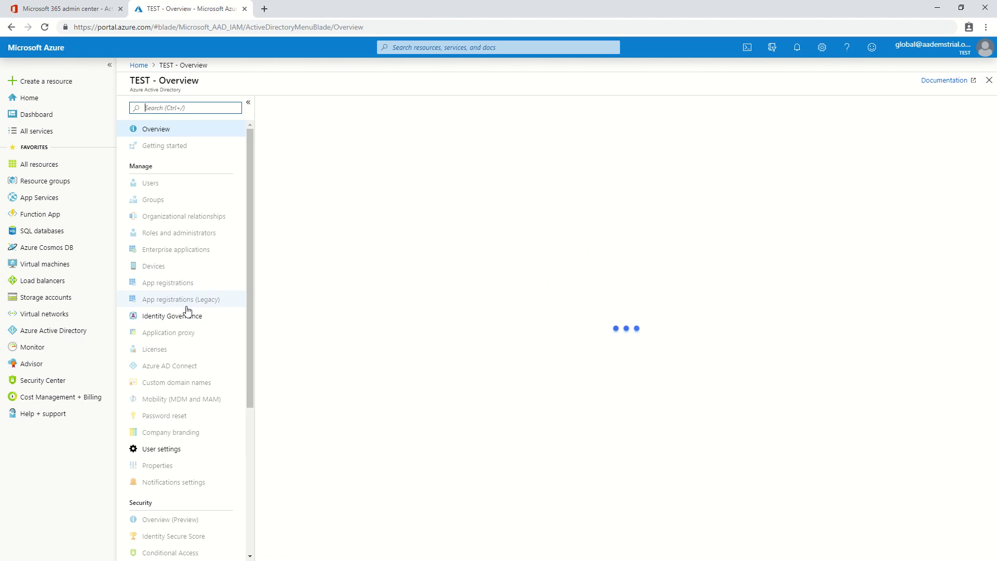
pyautogui.click(67, 9)
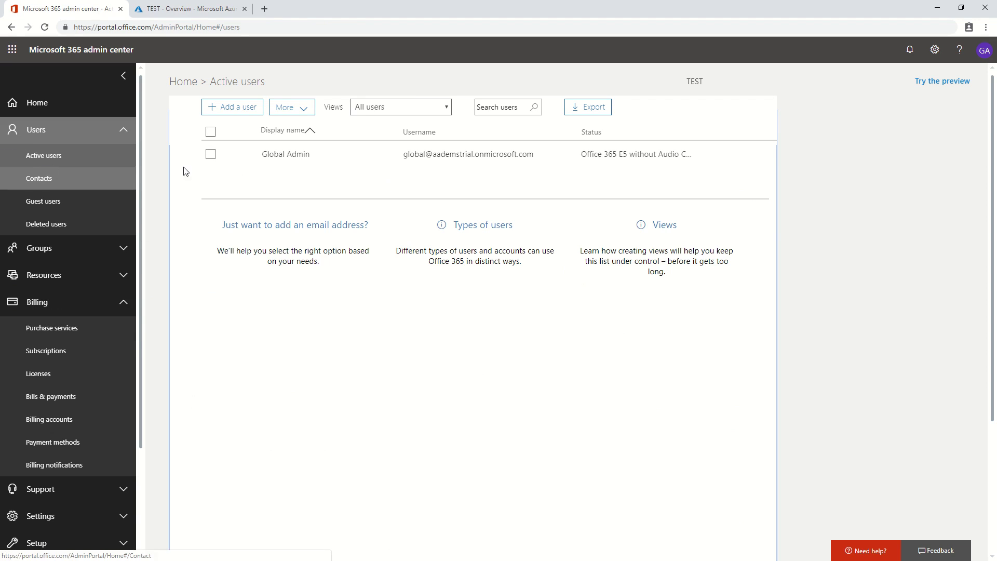
pyautogui.click(185, 8)
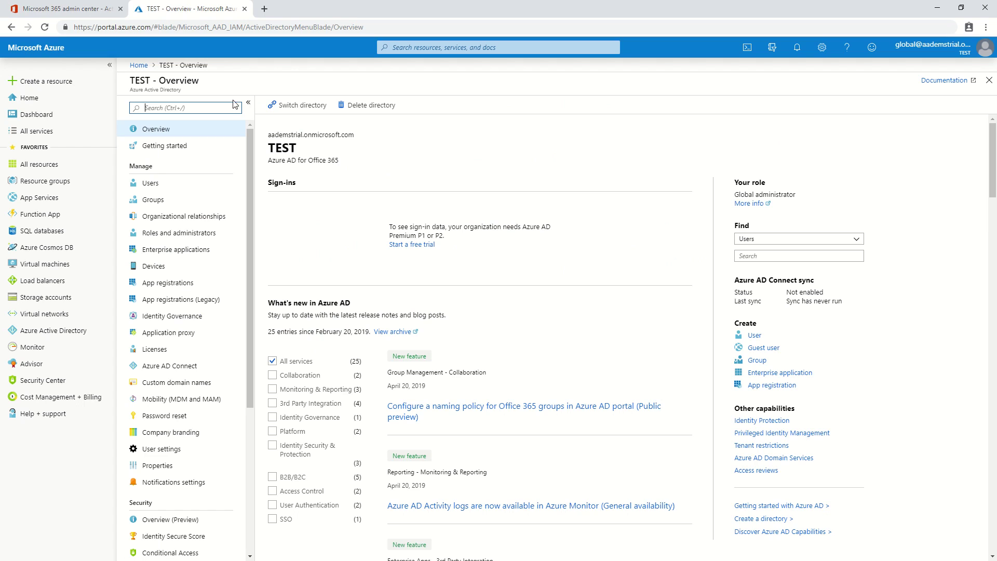
# Glance at the directory's Users, then list Licenses > All products: Office 365 E5, 1 assigned, 24 available
pyautogui.click(150, 182)
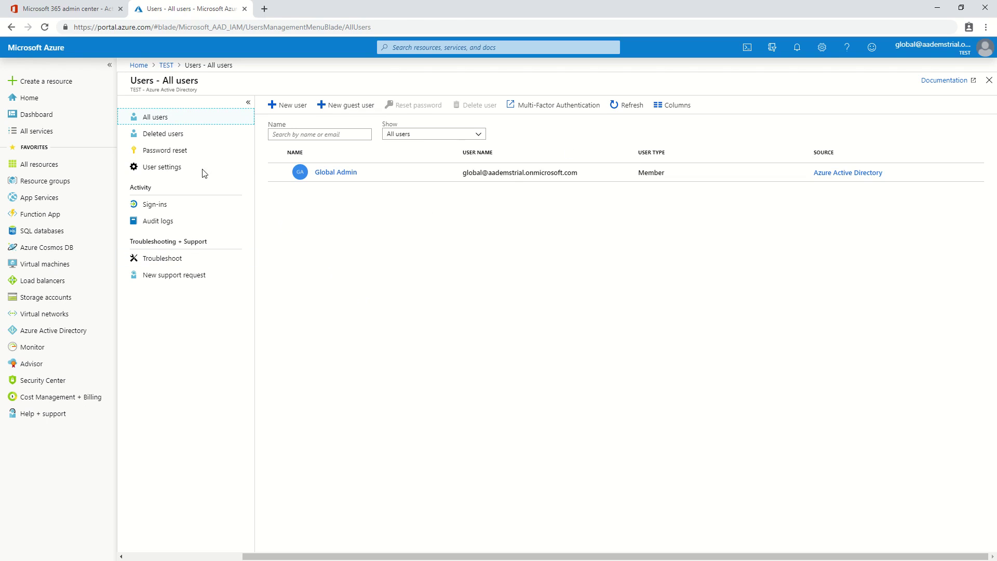
pyautogui.click(988, 80)
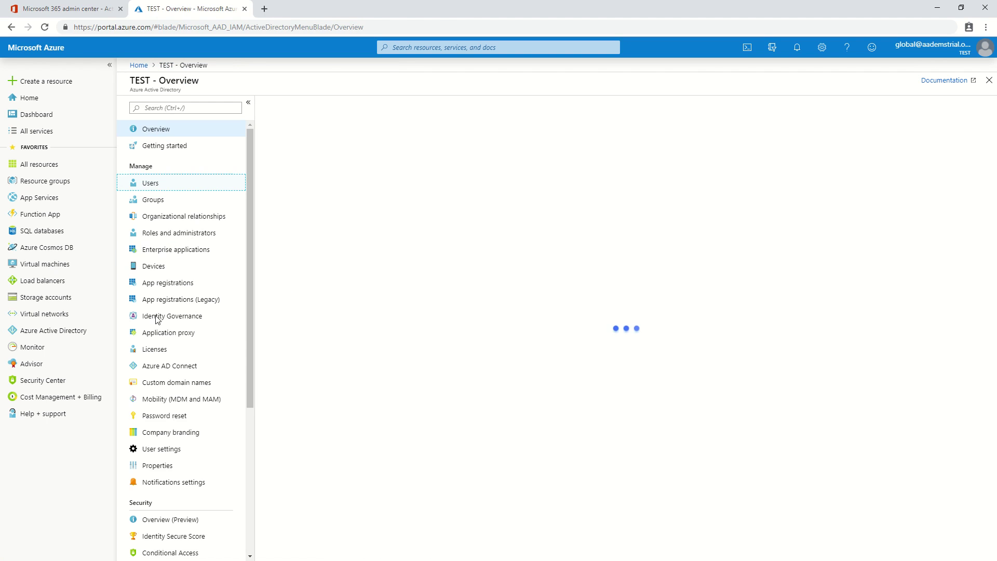
pyautogui.click(155, 349)
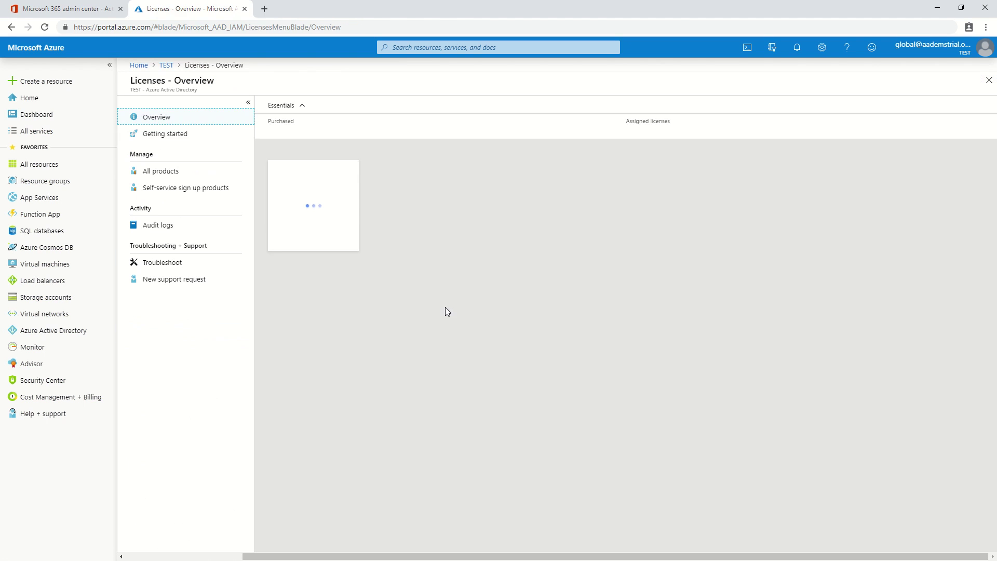
pyautogui.click(186, 172)
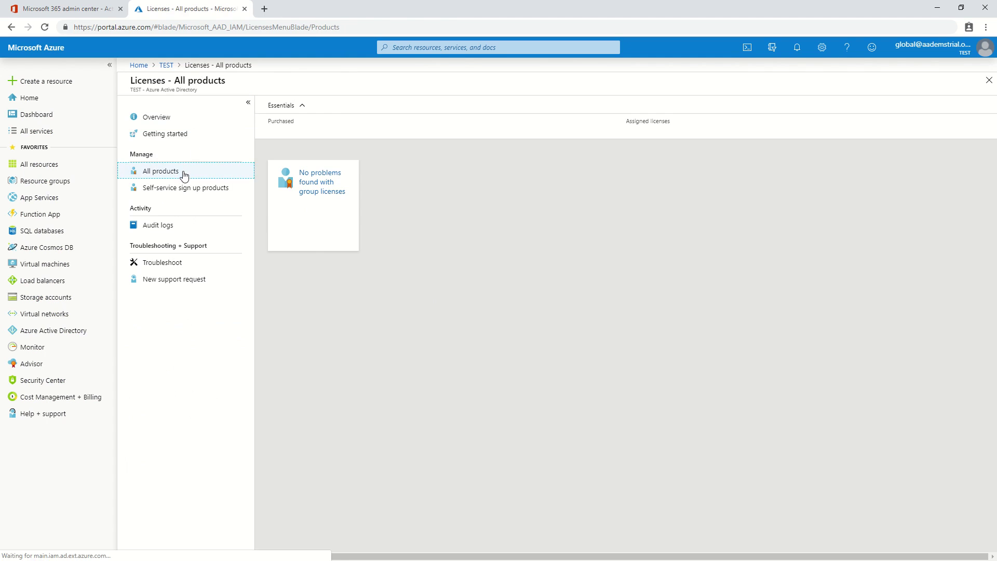